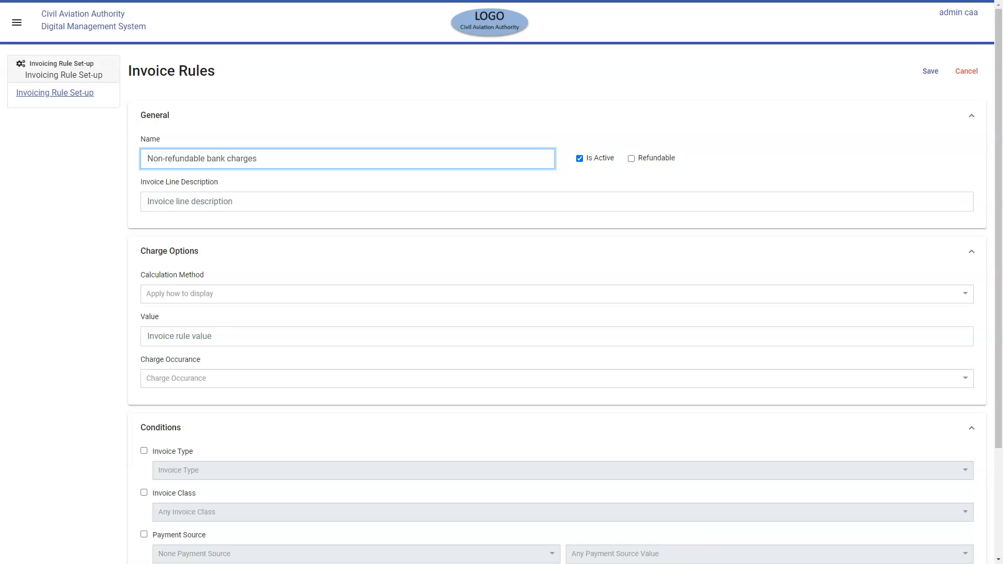
Enter "Bank Charges" as the invoice line description and set the charge to 10 percent, occurring per invoice
click(190, 202)
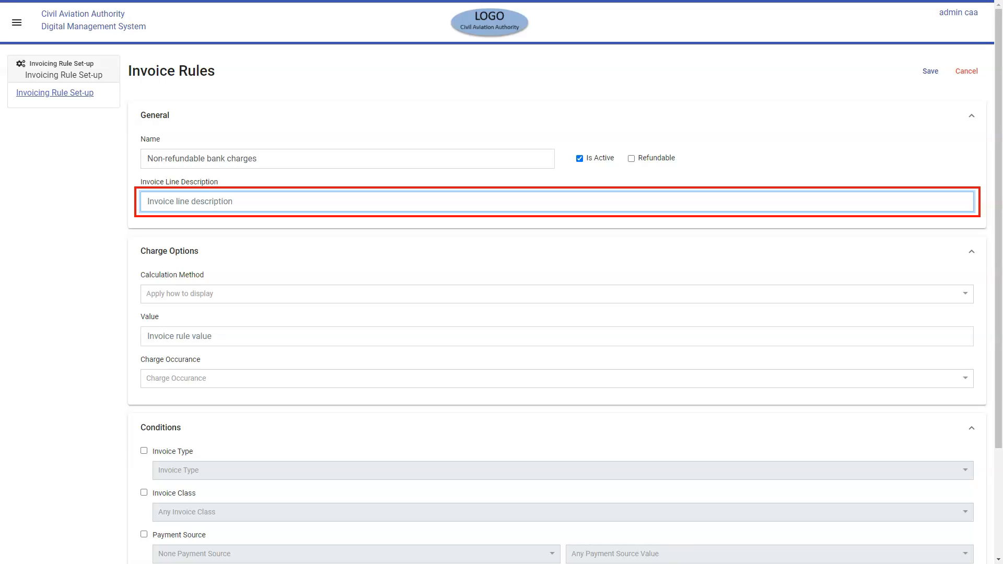
text(Bank Charges)
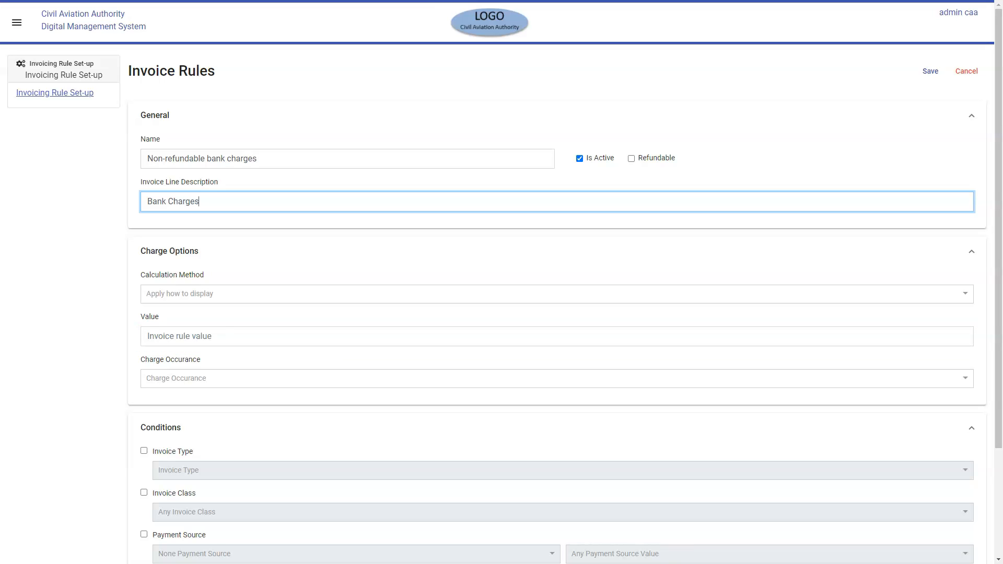
click(556, 294)
key(Return)
key(Tab)
text(10)
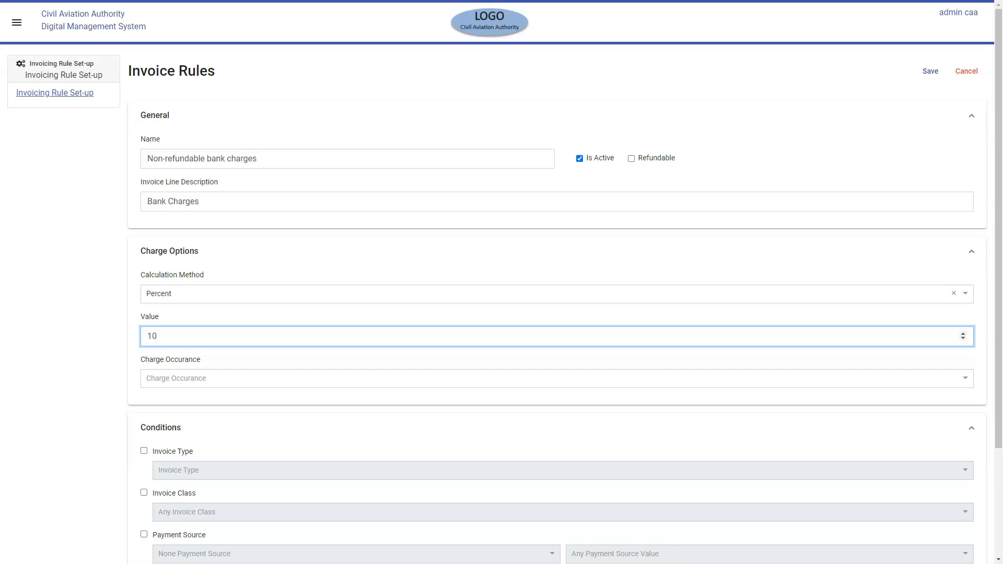
key(Tab)
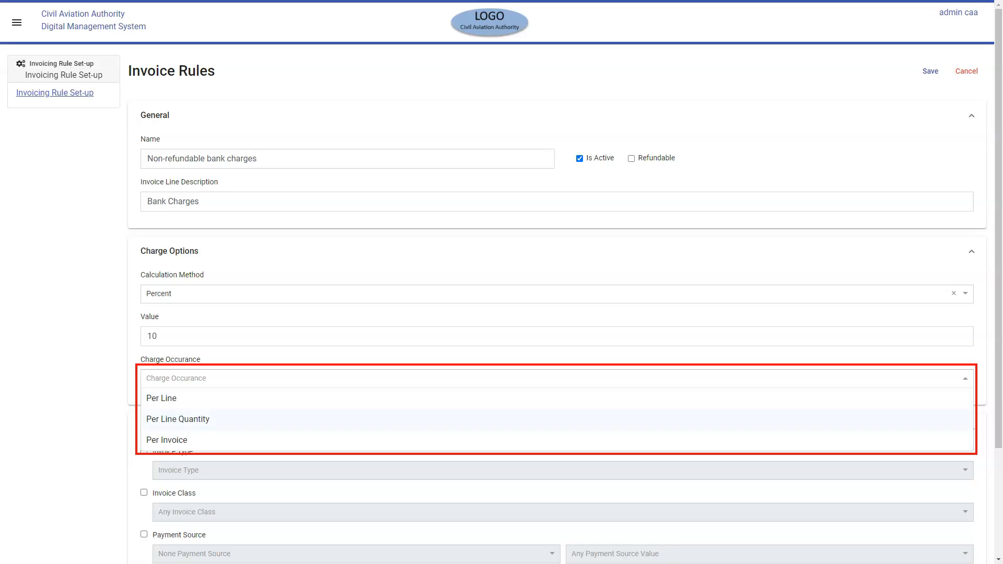
key(Return)
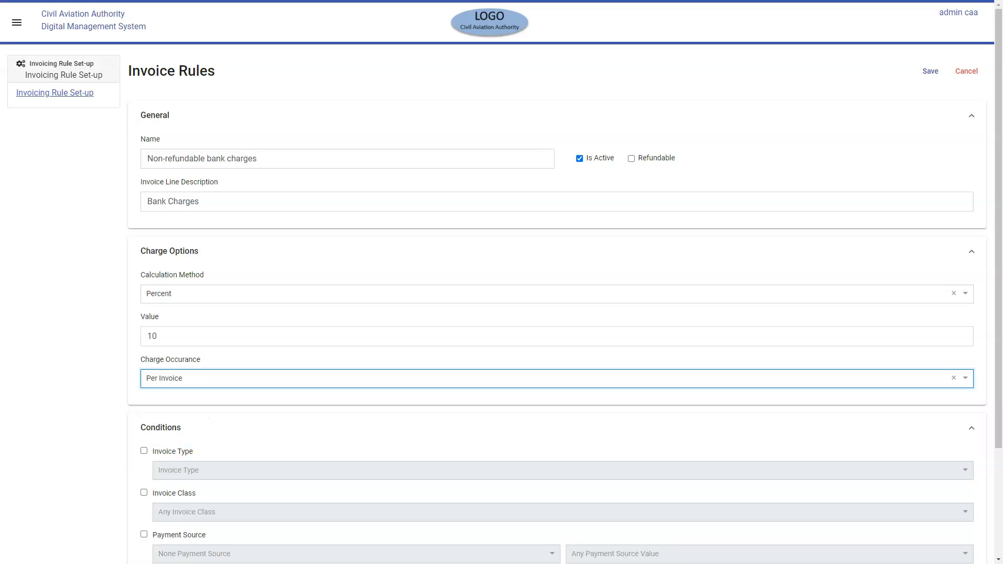
Enable the invoice type and invoice class conditions, setting them to Invoice and General
scroll(501, 282, down, 3)
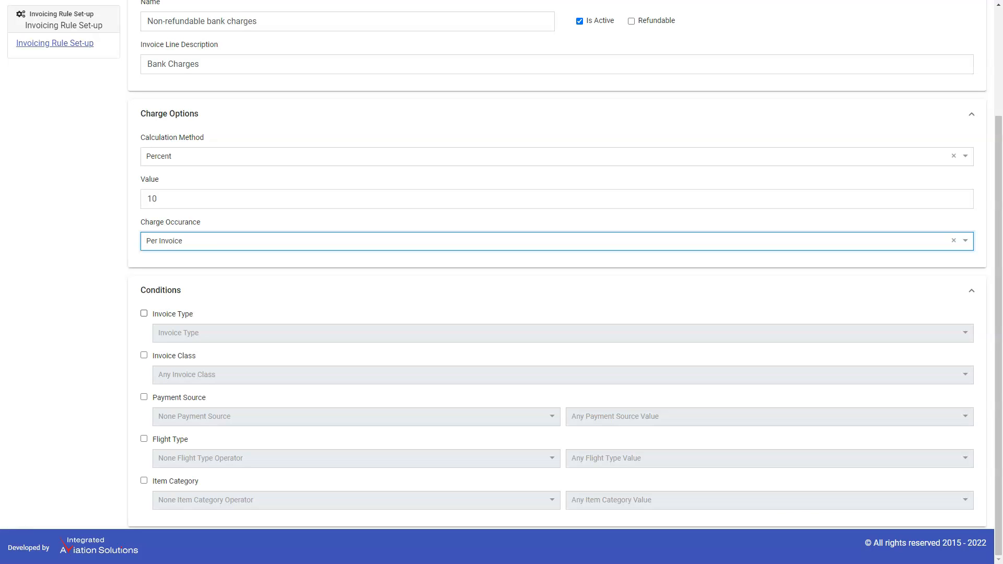
click(144, 314)
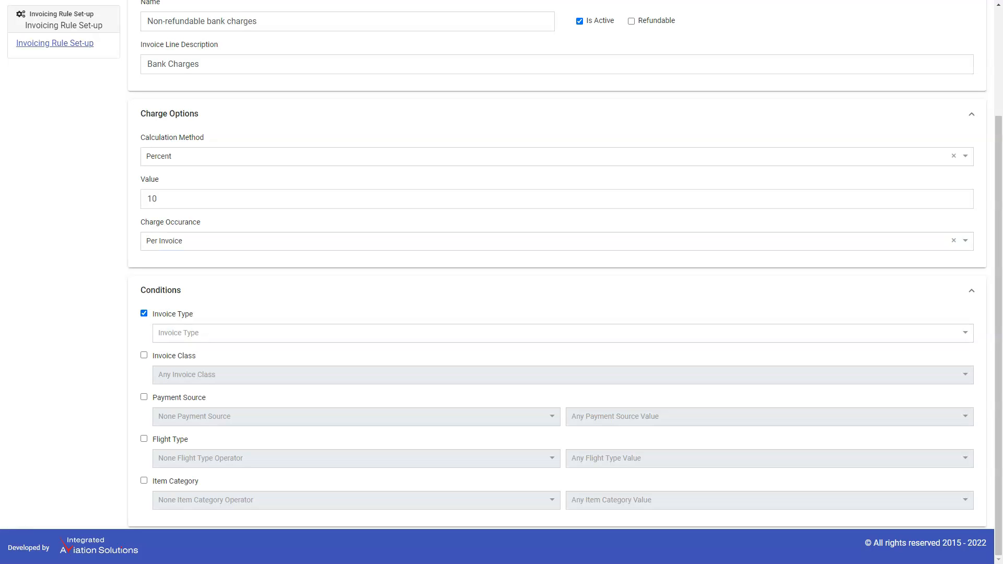
click(158, 332)
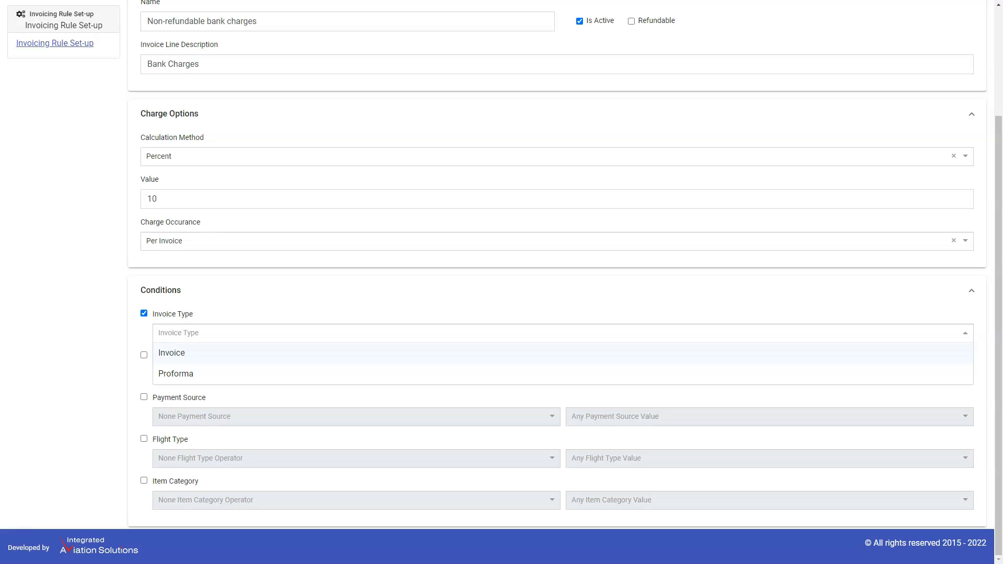
key(Return)
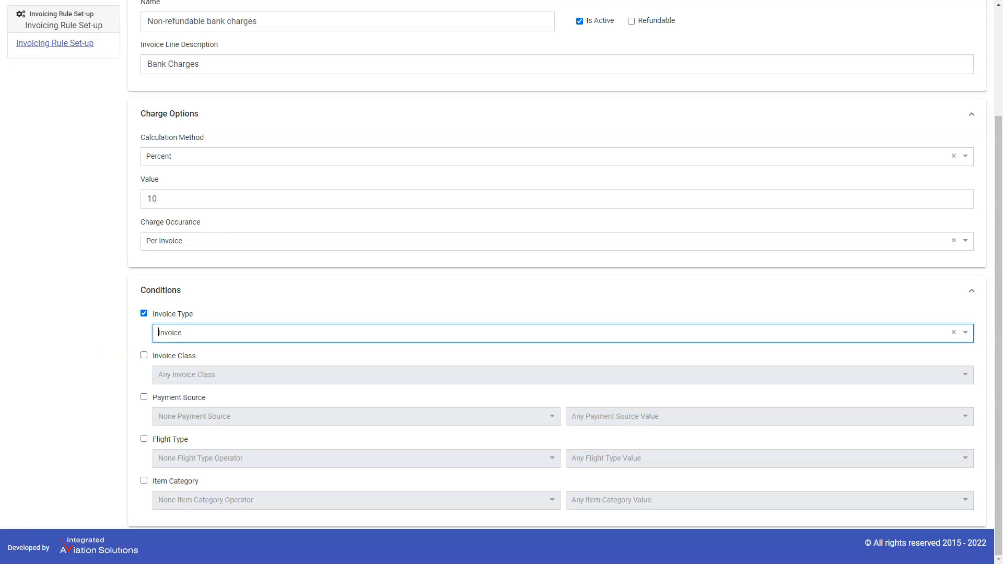
click(143, 355)
click(187, 374)
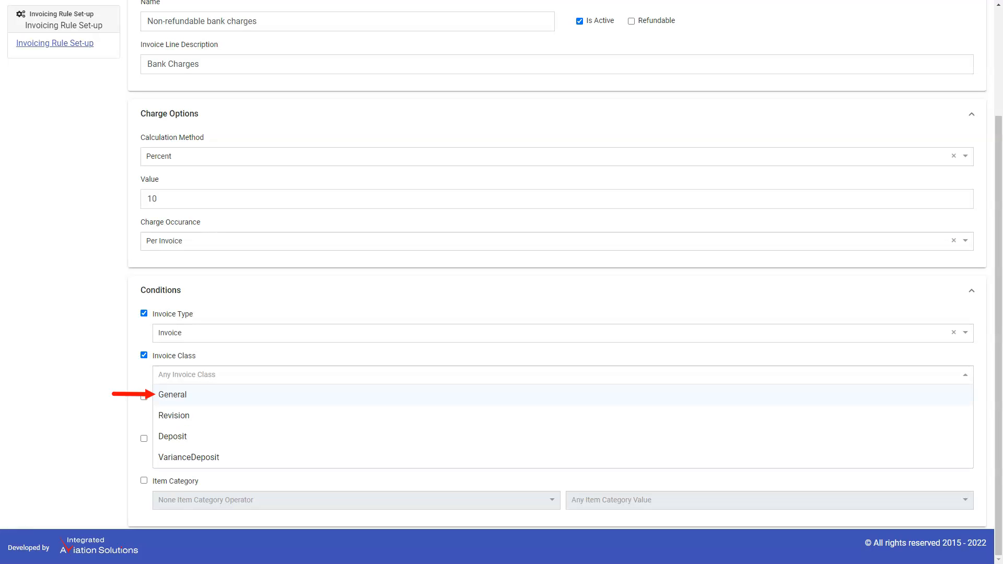
click(172, 395)
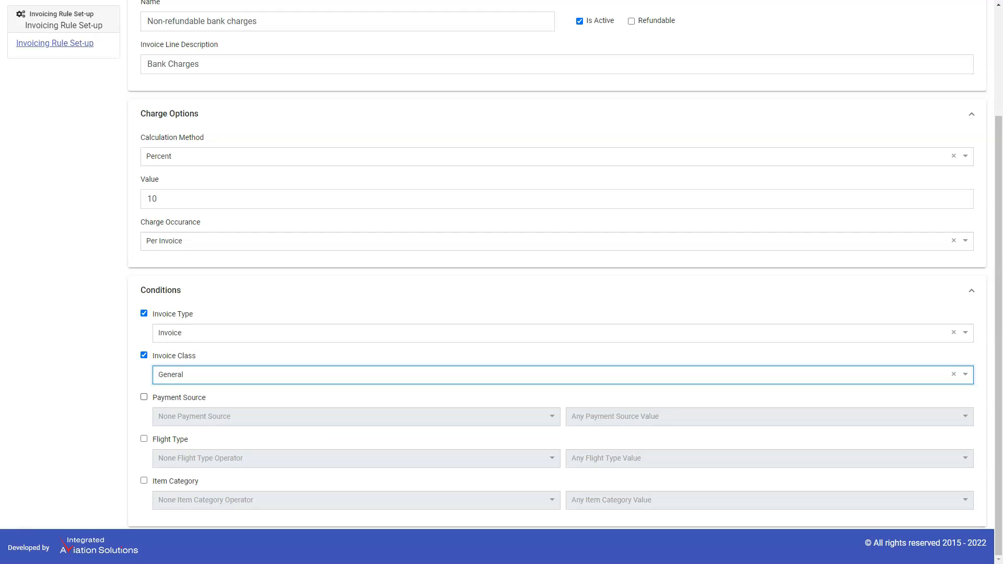
Enable the payment source condition and set it to Equals Payment Gateway
click(144, 397)
click(356, 416)
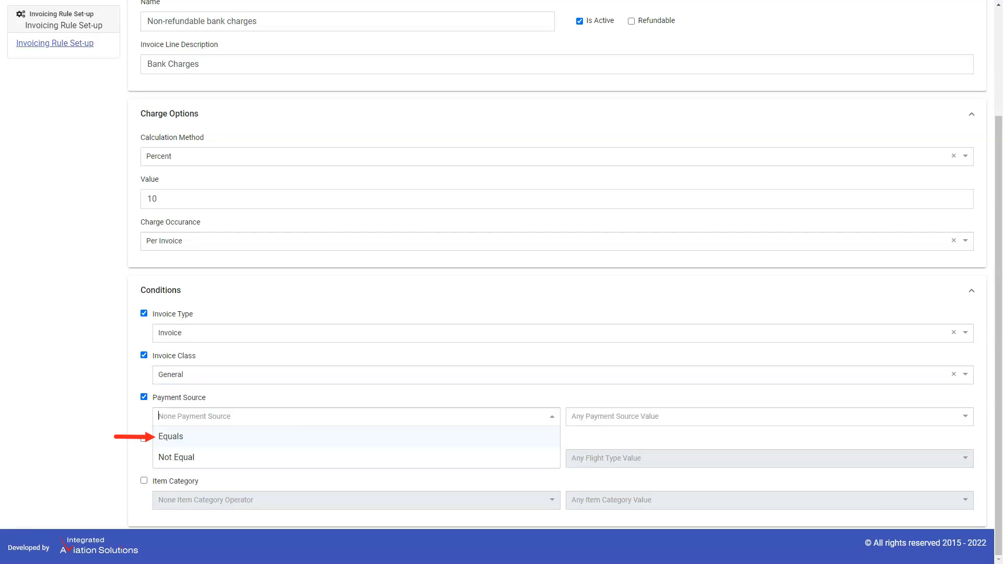
click(171, 437)
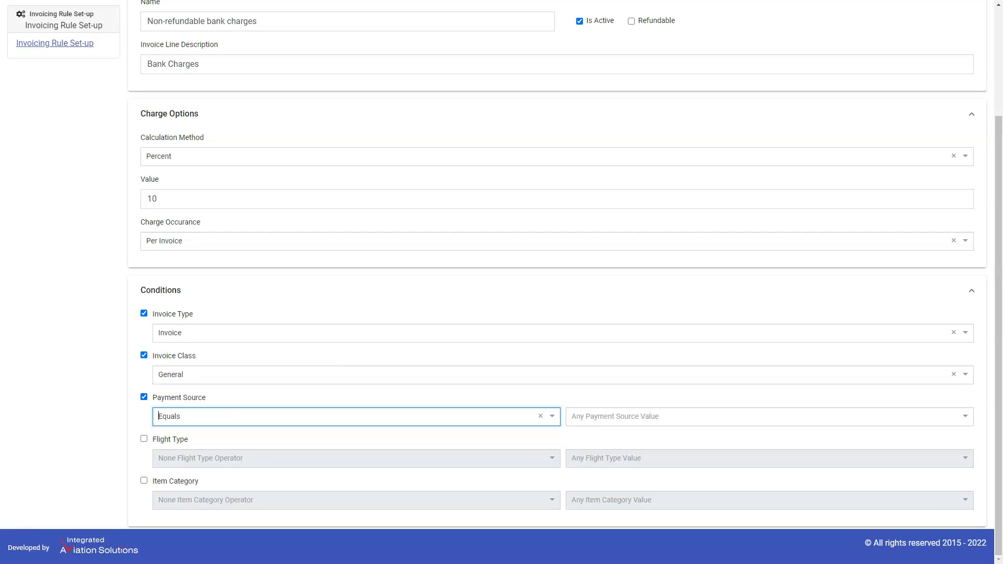
click(769, 416)
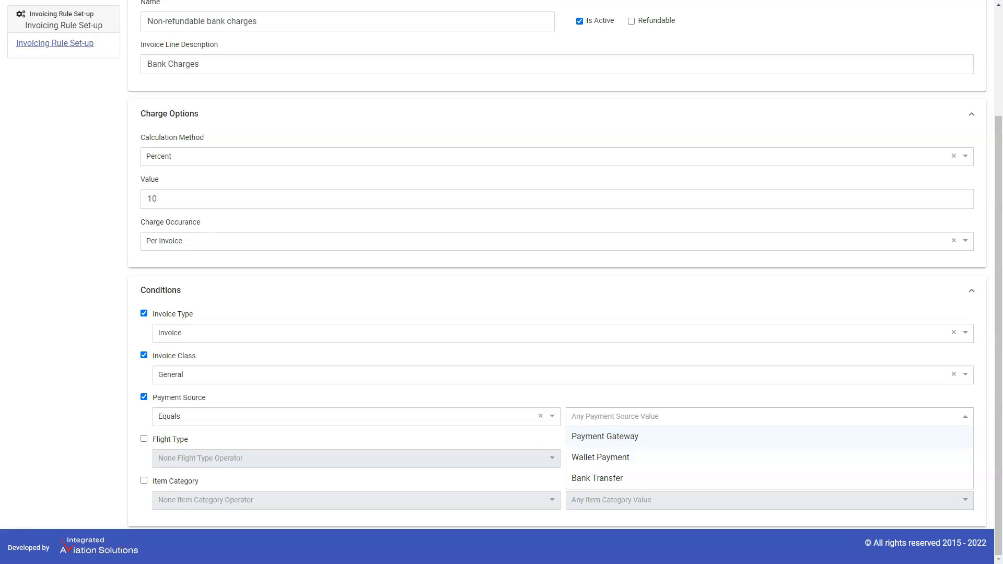
click(605, 436)
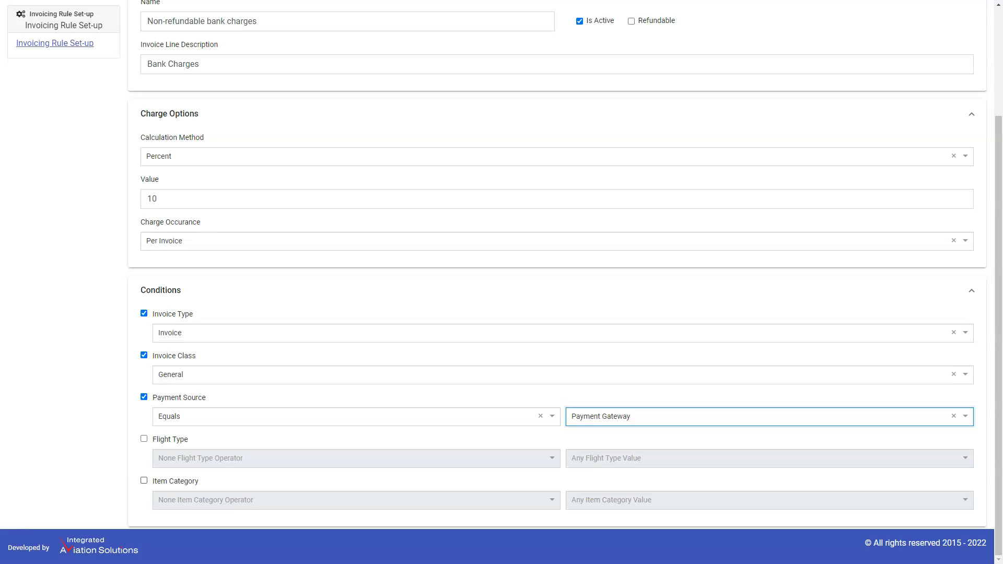
Enable the item category condition and set it to Equals Permit
click(144, 481)
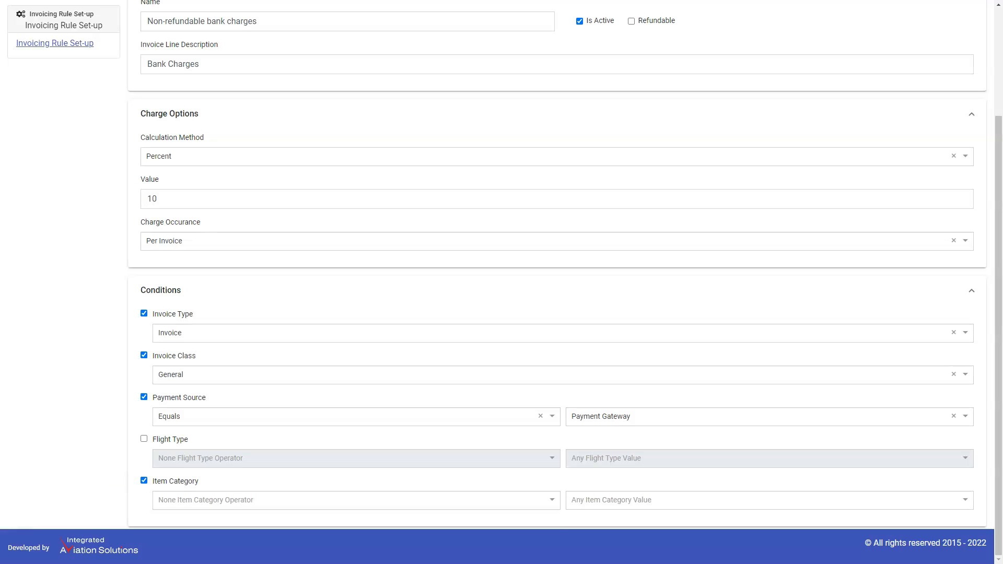
click(356, 501)
click(357, 520)
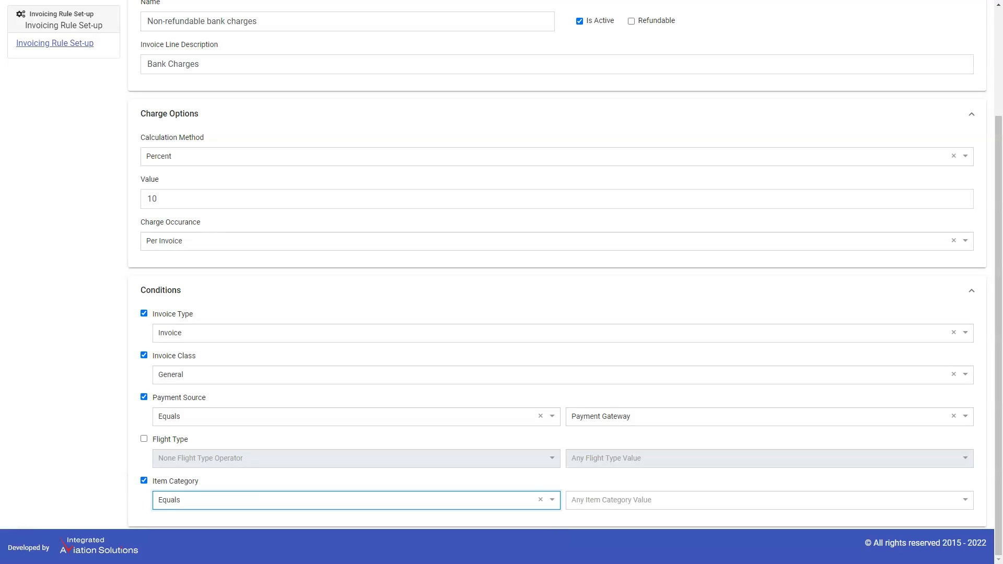
click(769, 501)
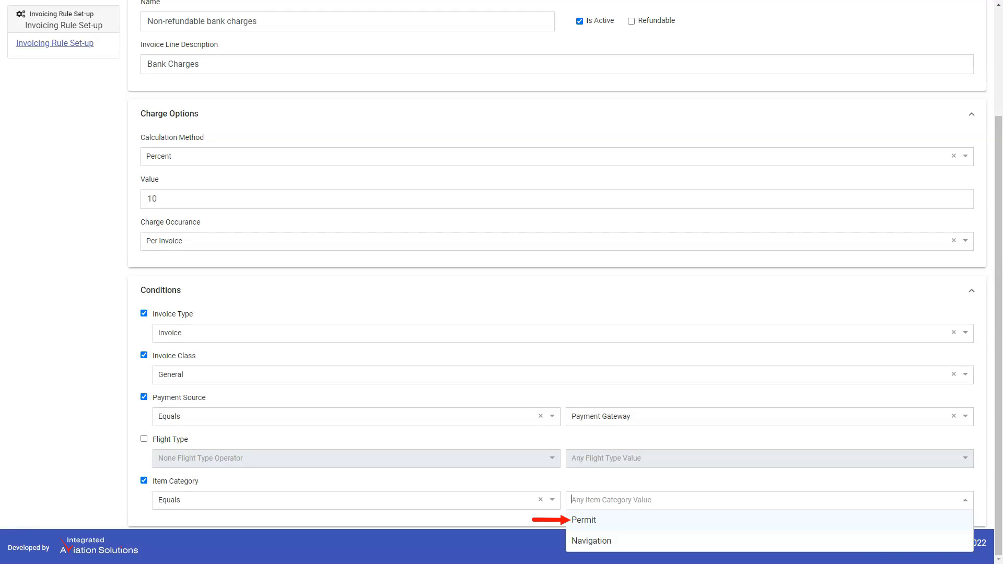
click(769, 520)
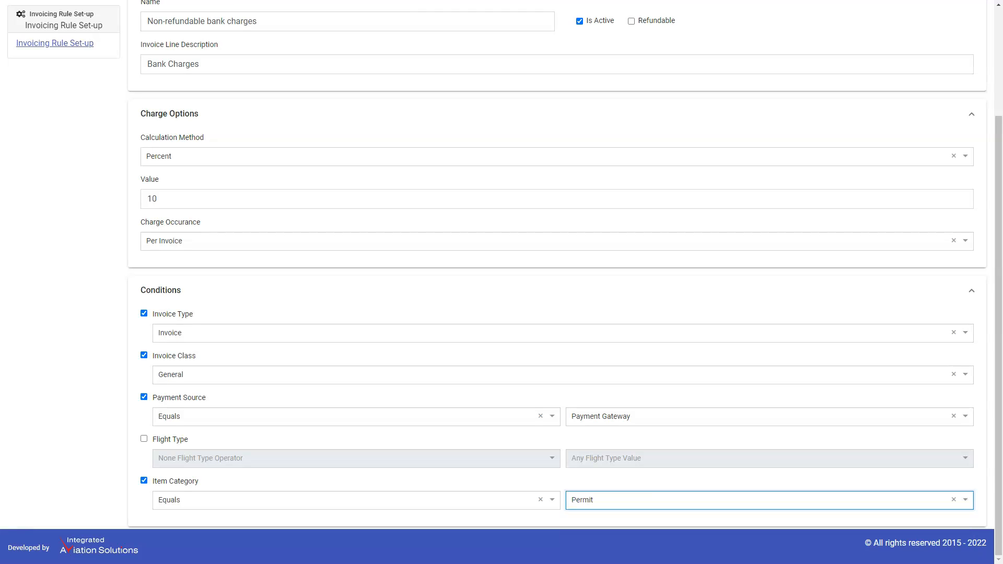
Save the Non-refundable bank charges invoice rule
scroll(556, 282, up, 3)
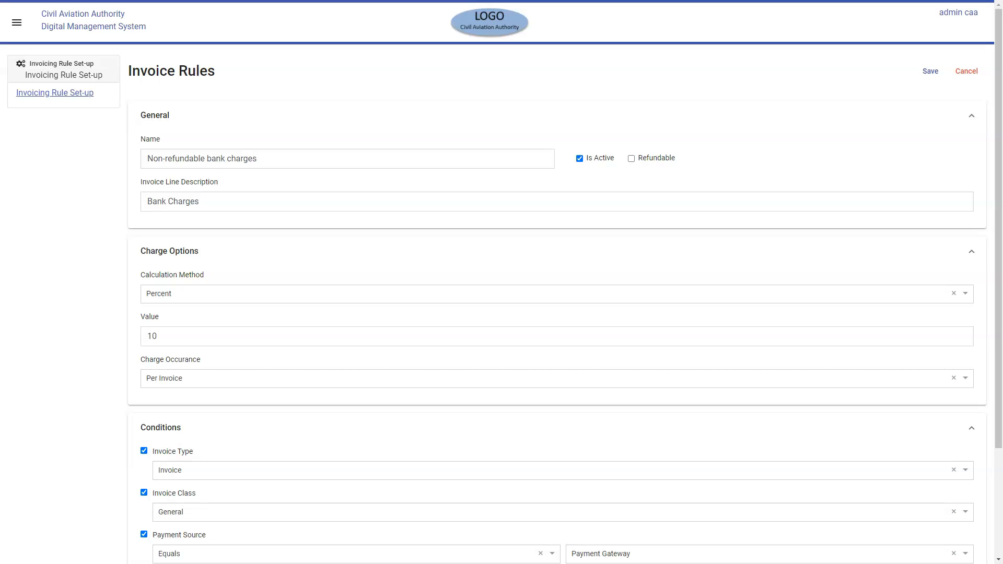
click(930, 71)
click(392, 321)
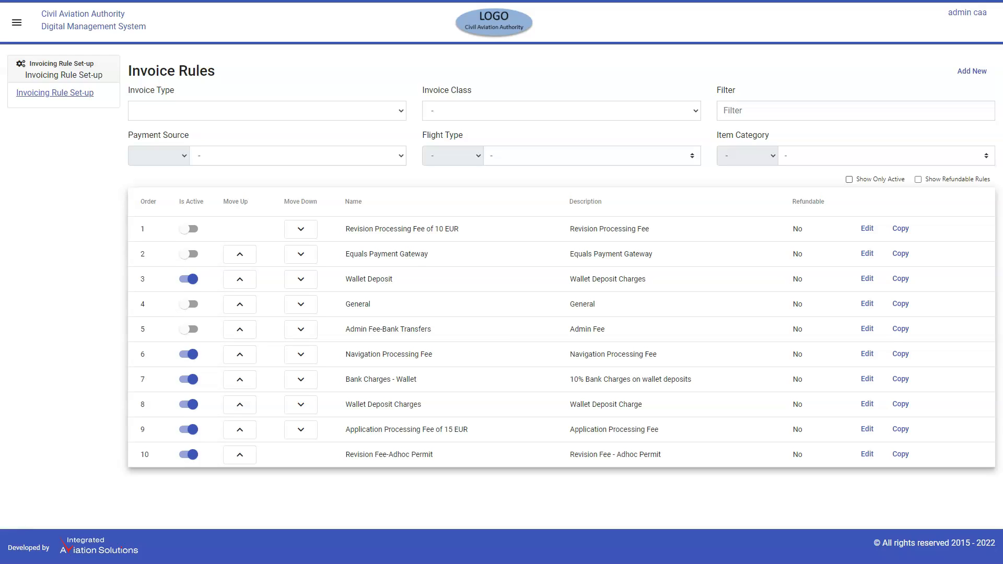
Limit the invoice rules list to active rules with the invoice type Invoice
click(848, 179)
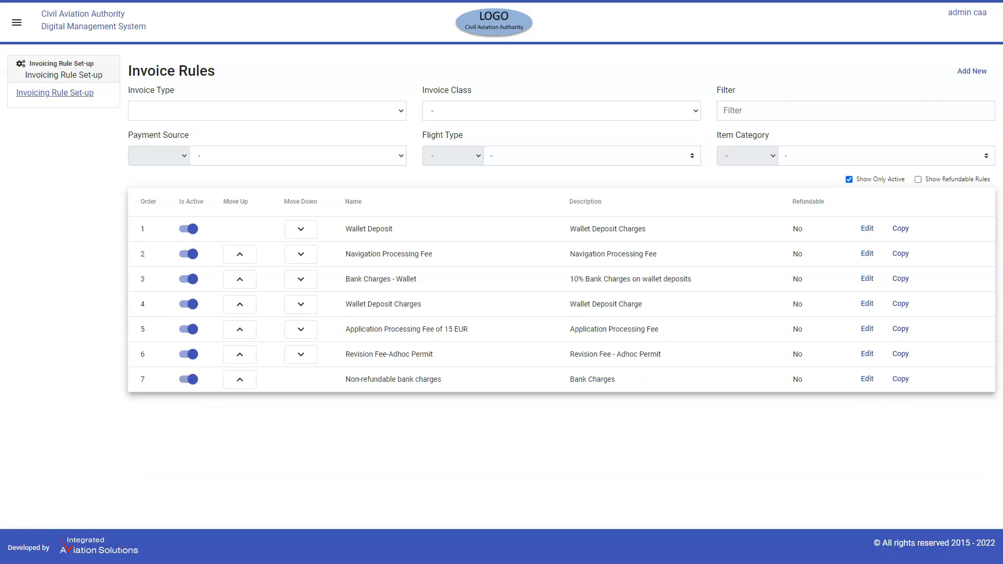
click(267, 111)
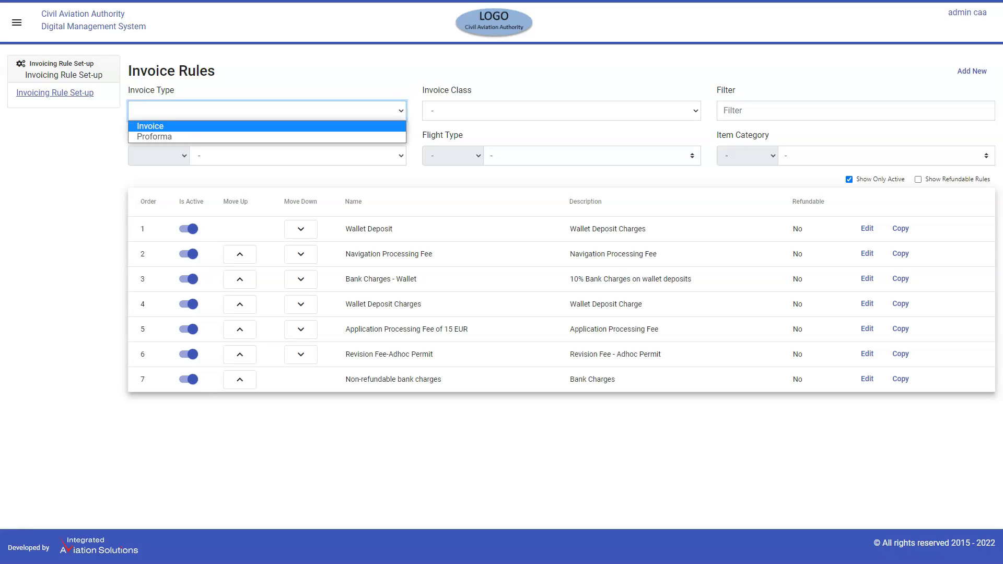
key(Return)
Filter the rules list by payment source Equals Payment Gateway and invoice class General
click(158, 156)
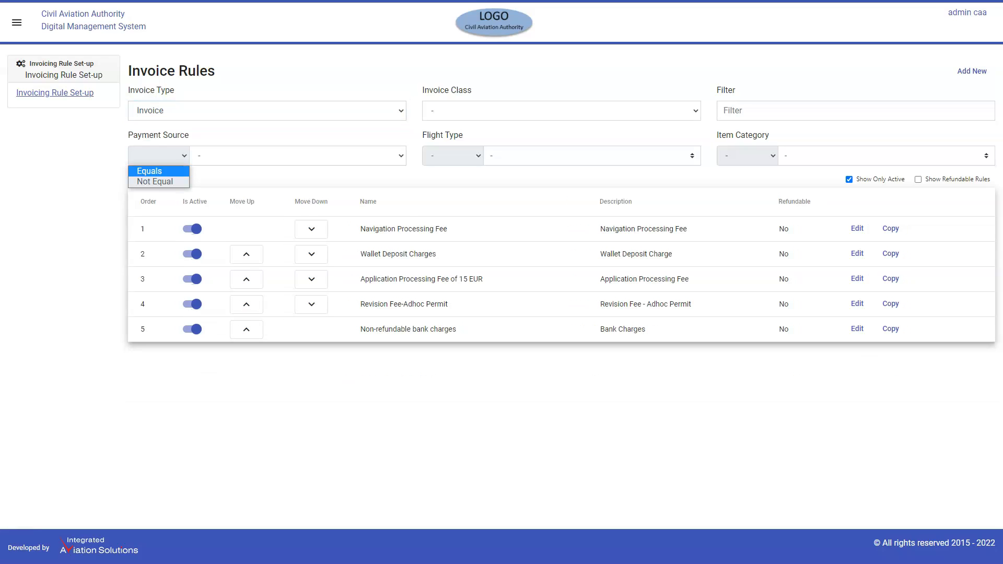
click(159, 171)
click(298, 156)
click(231, 182)
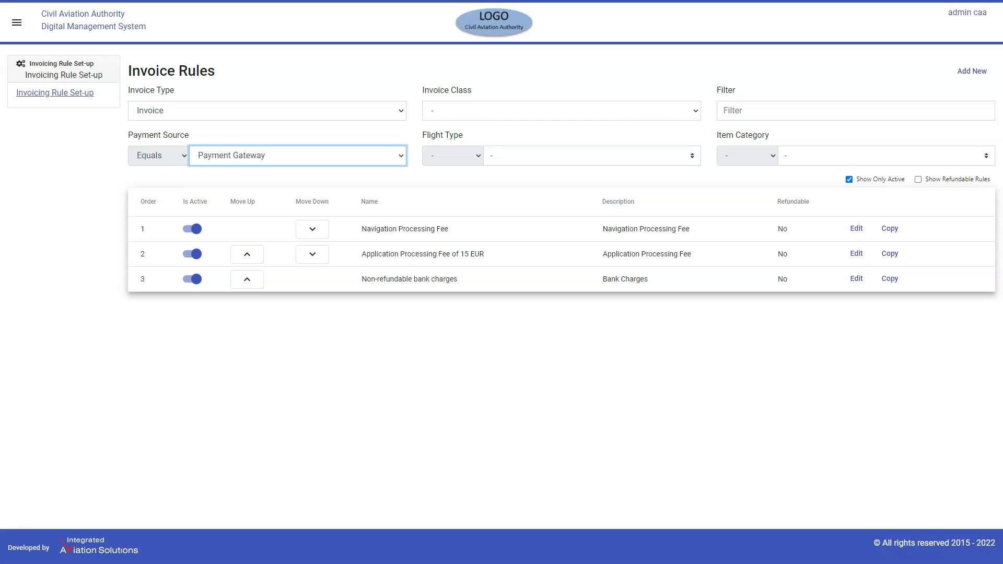
click(561, 111)
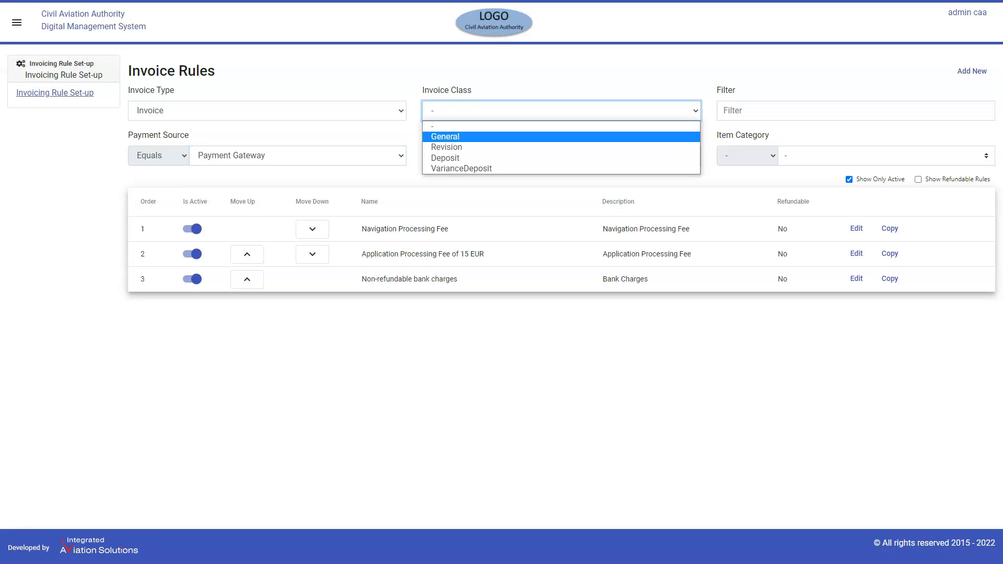
click(445, 137)
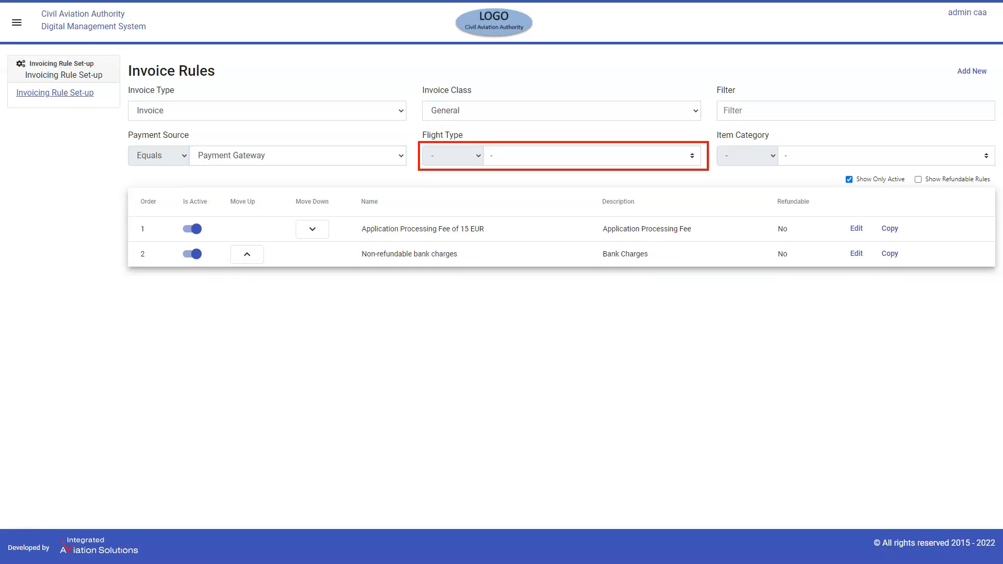
Filter the rules by item category Equals Permit and move the Non-refundable bank charges rule up one place
click(747, 156)
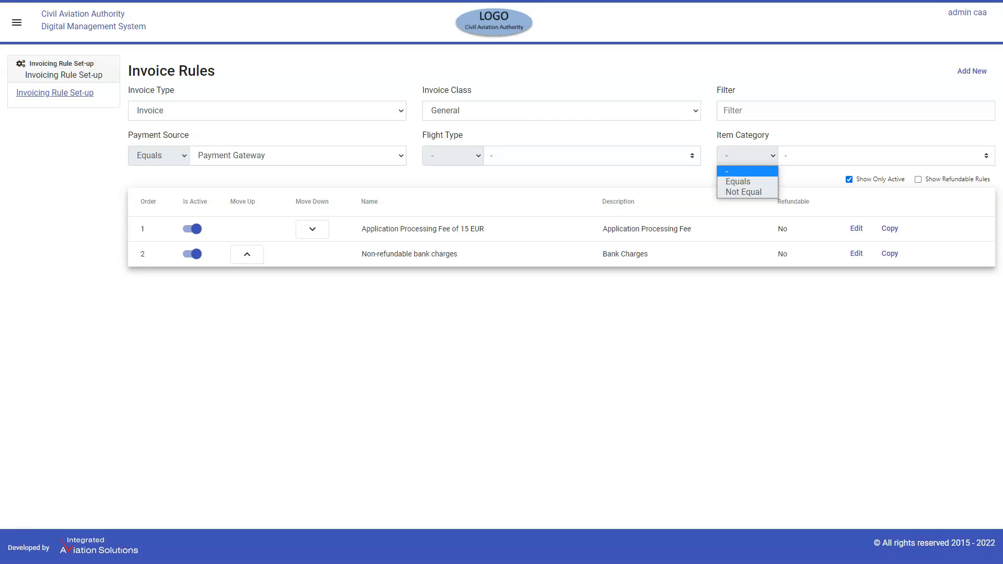
click(738, 182)
click(836, 156)
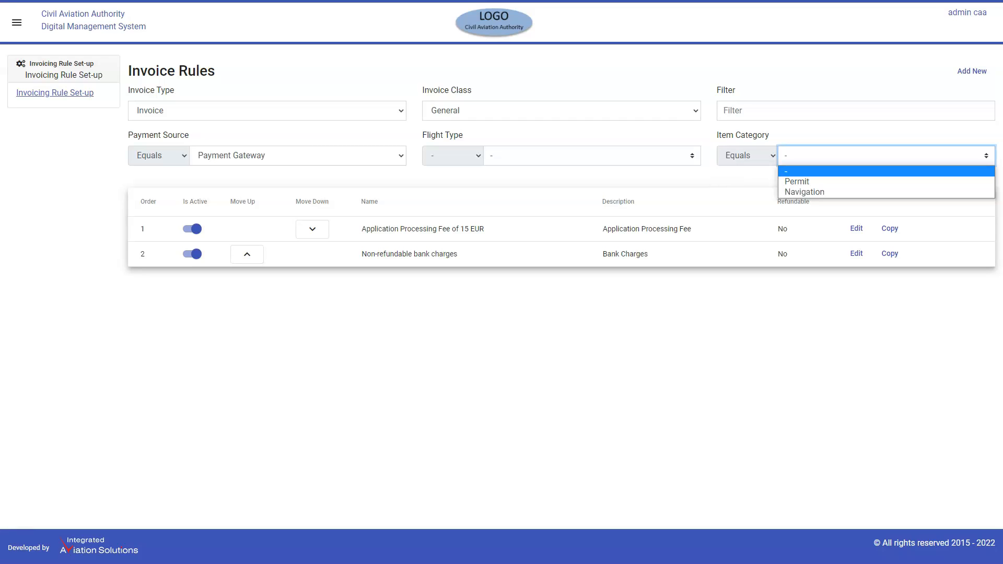
click(798, 182)
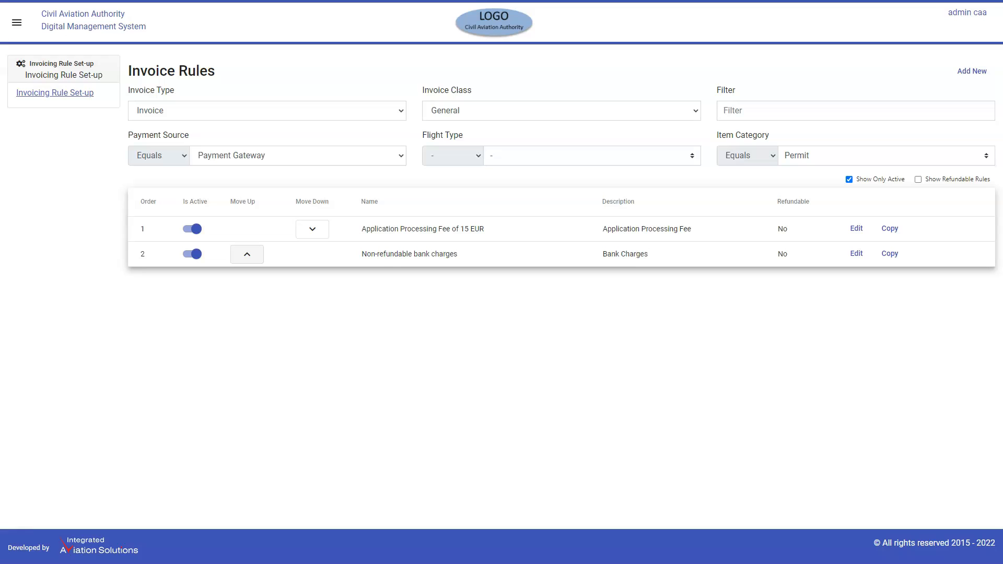
click(247, 255)
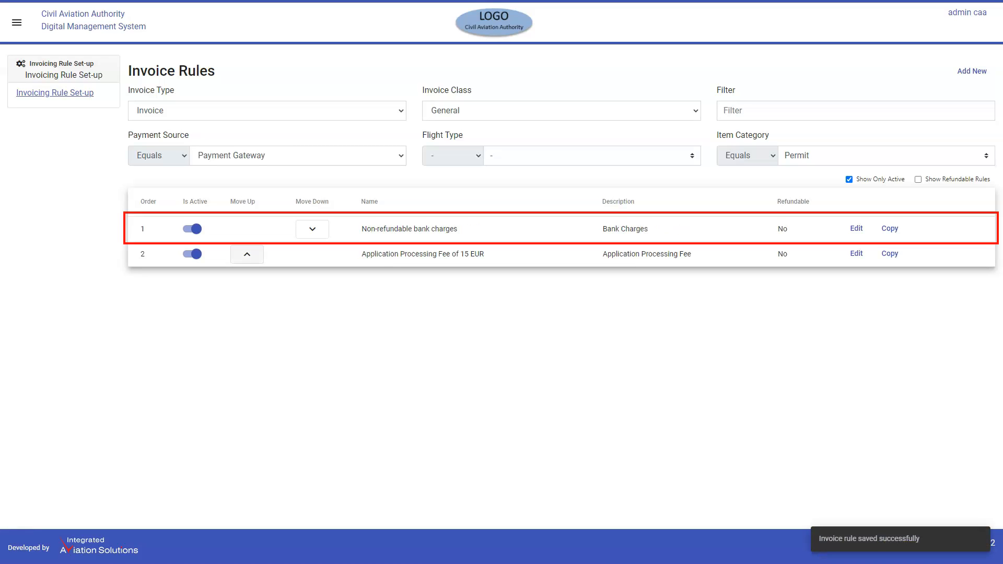